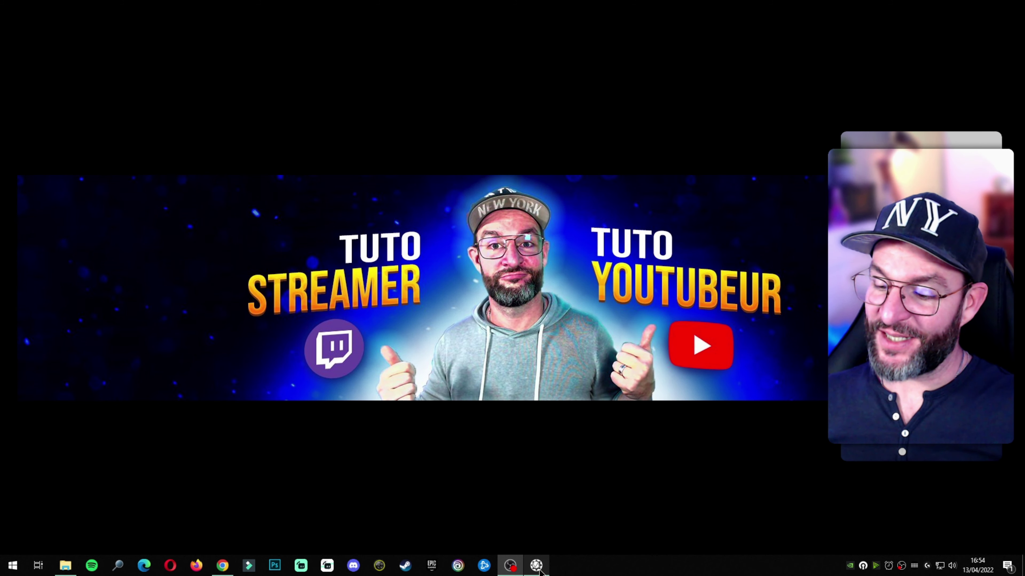
Step: Open VoiceAttack and its options, and look through the General, System / Advanced and Audio settings
click(537, 567)
drag(526, 319, 530, 204)
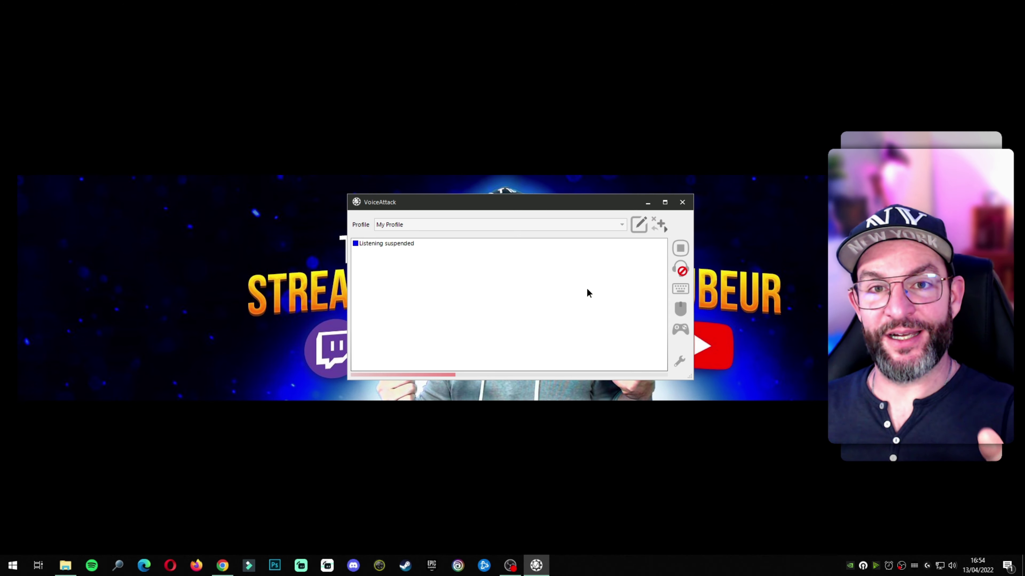
click(679, 360)
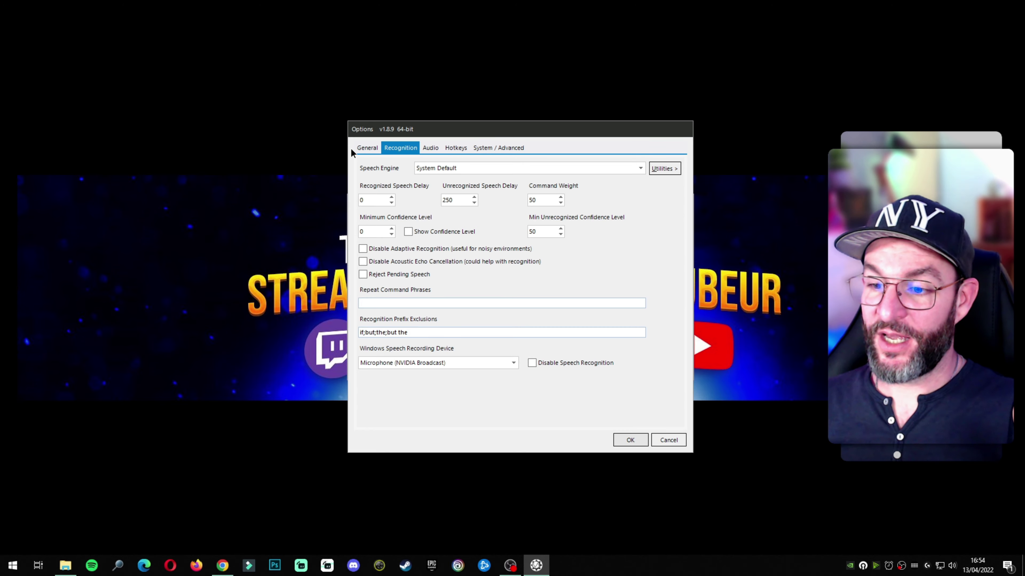
click(367, 148)
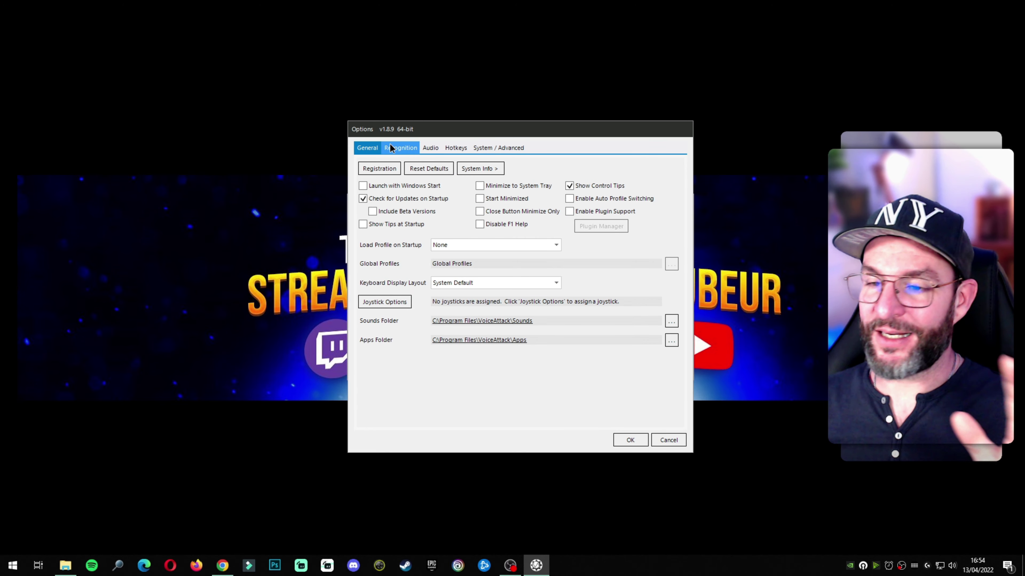
click(490, 148)
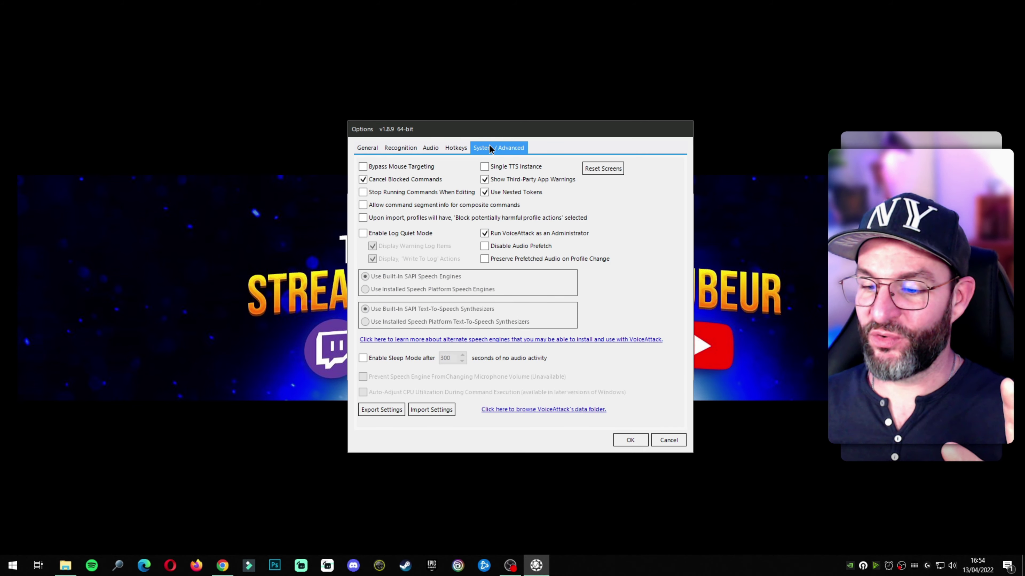
click(436, 147)
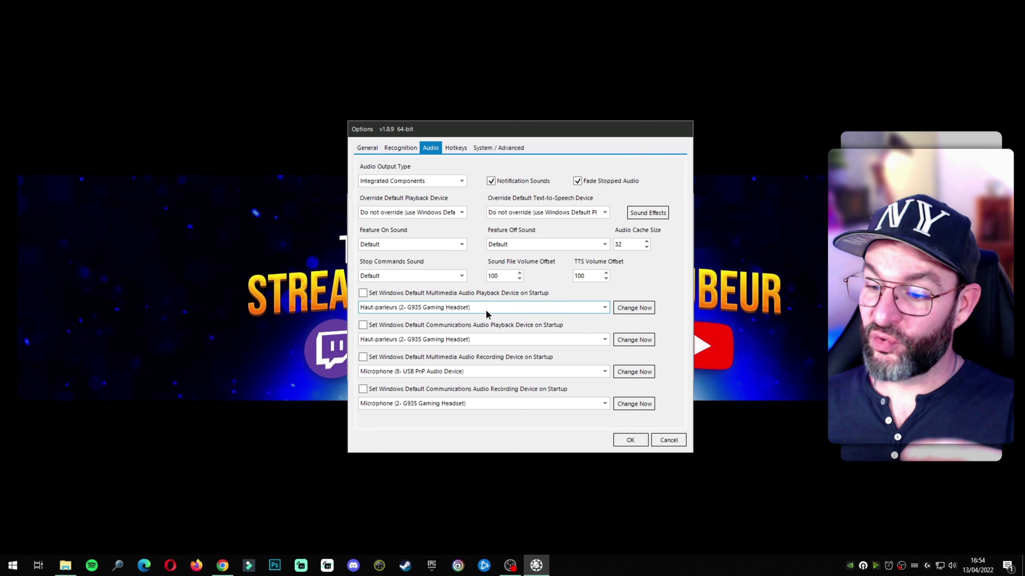
Step: Review the Windows speech recording devices available in the Recognition options, keep Microphone (NVIDIA Broadcast) and close the options
click(402, 148)
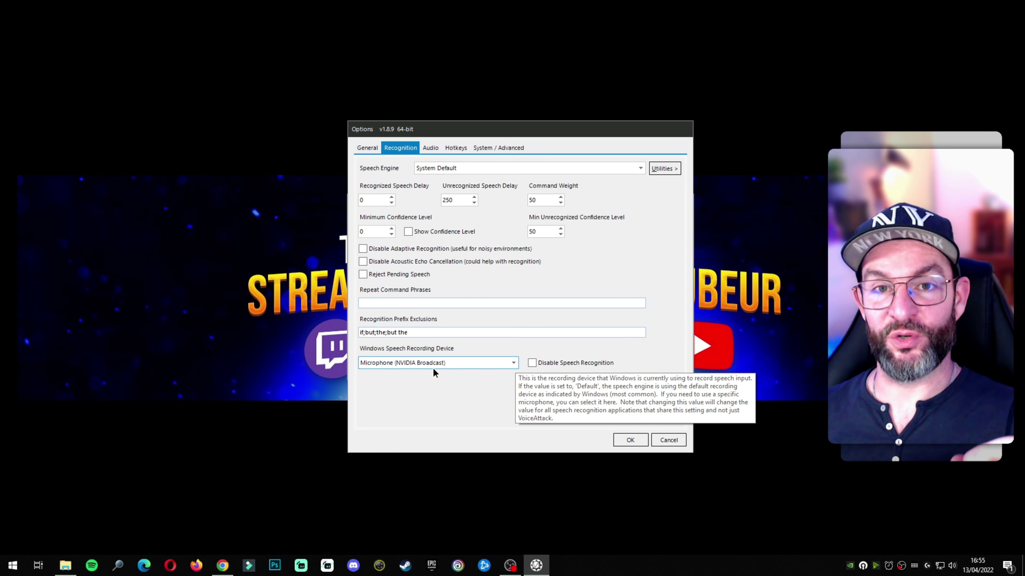
click(512, 363)
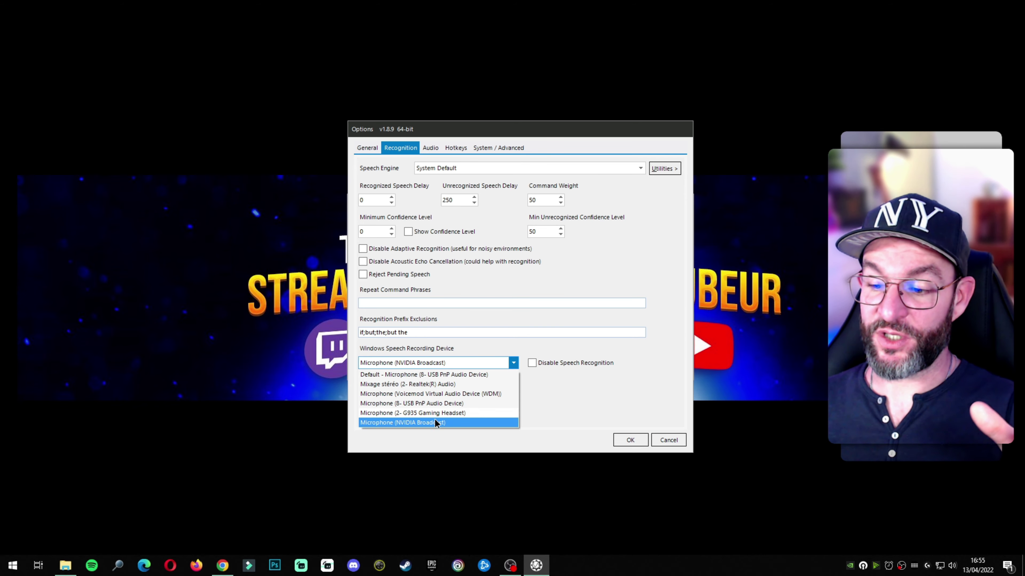
click(557, 404)
click(644, 440)
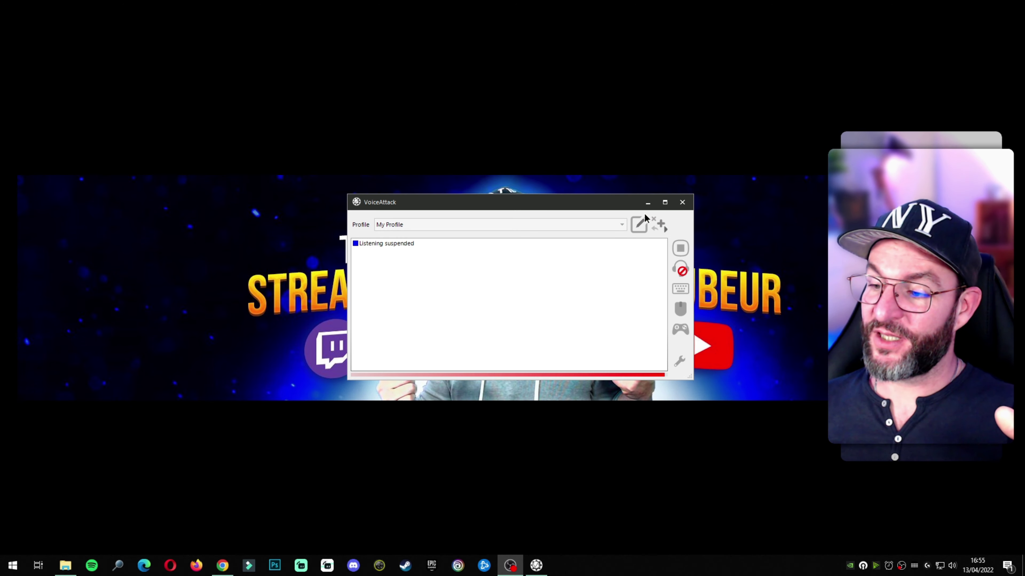
Step: Open My Profile for editing, review its list of spoken commands and their actions, and close it
click(640, 227)
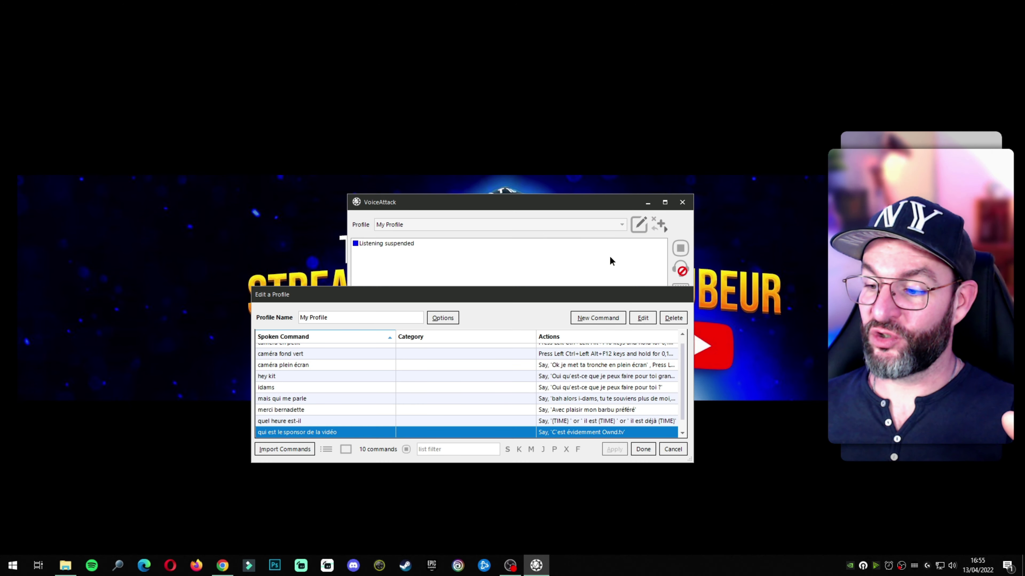
drag(566, 310, 668, 257)
scroll(514, 347, up, 1)
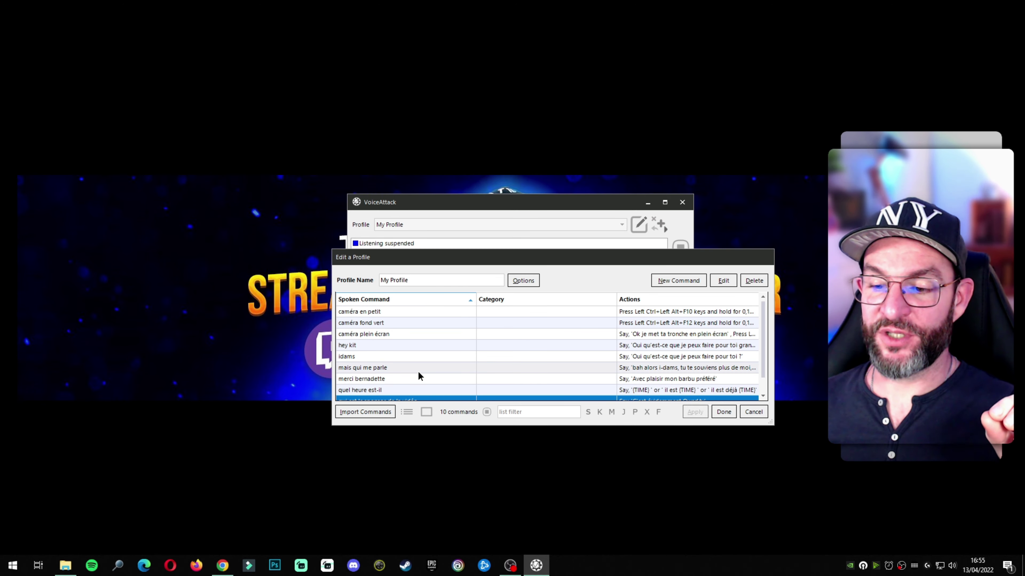
scroll(418, 371, down, 1)
scroll(418, 353, up, 1)
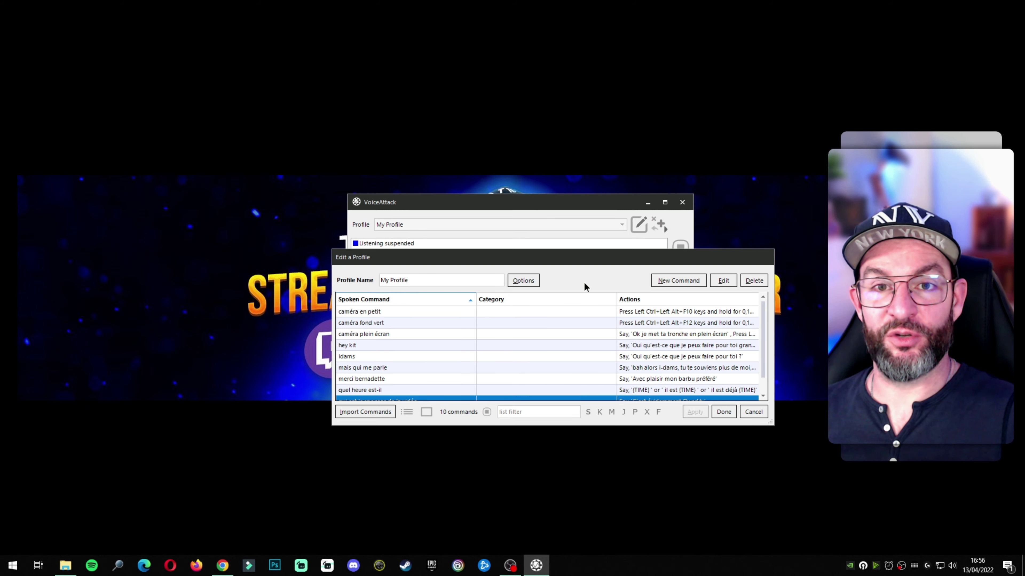
key(Escape)
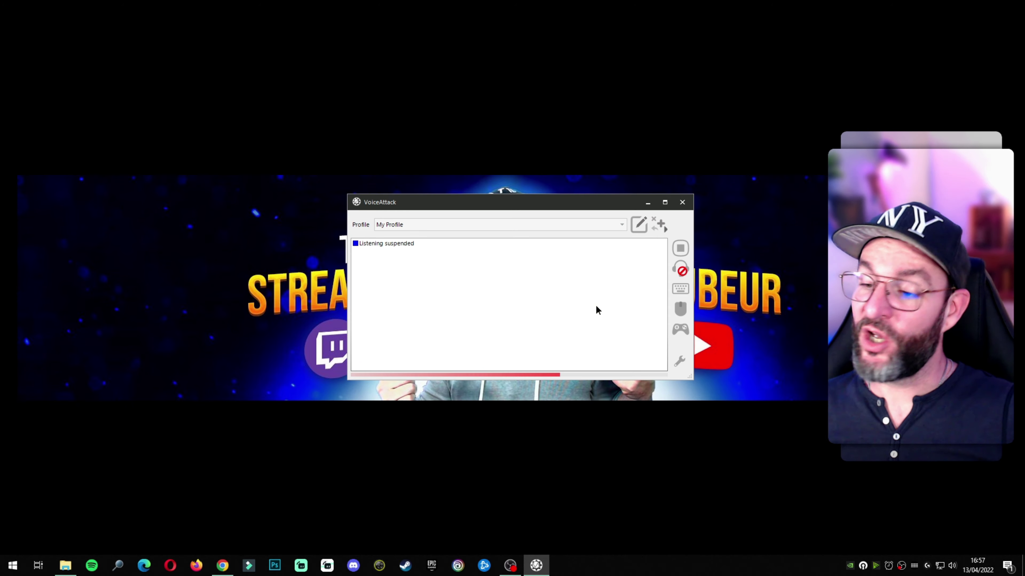
Step: Reopen My Profile for editing and view the settings of the "caméra en petit" command without changing it
click(639, 225)
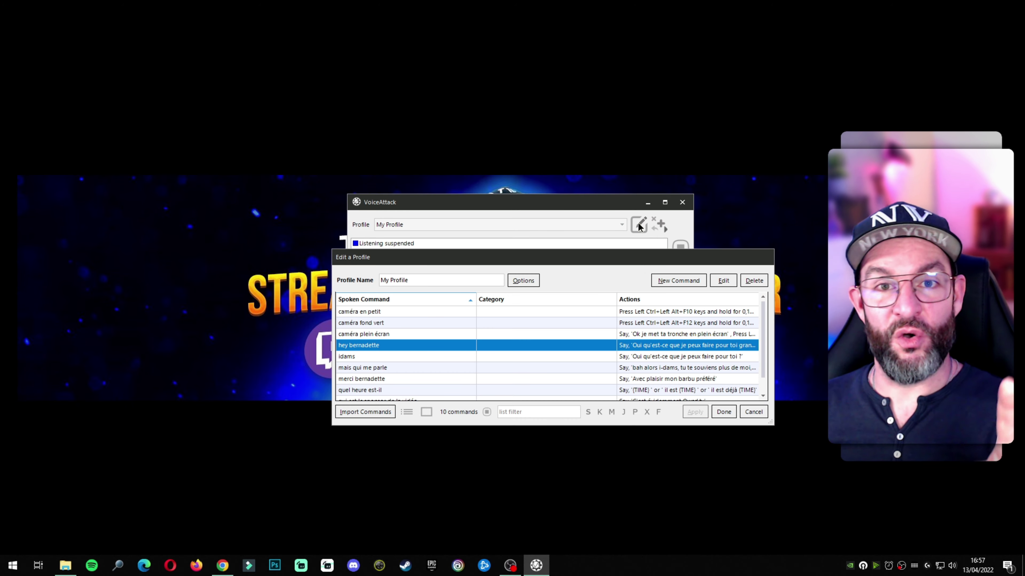
double_click(392, 316)
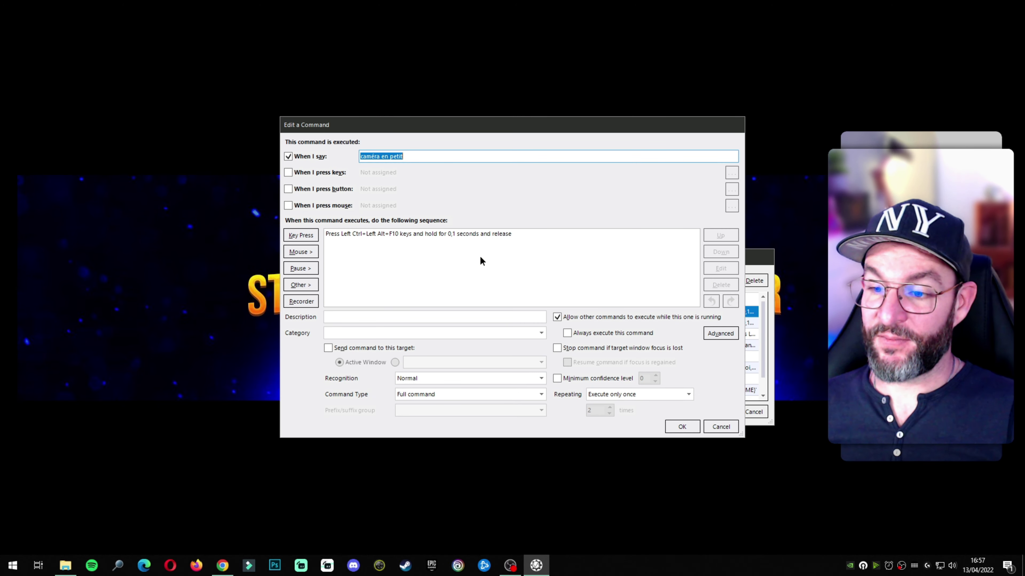
click(721, 427)
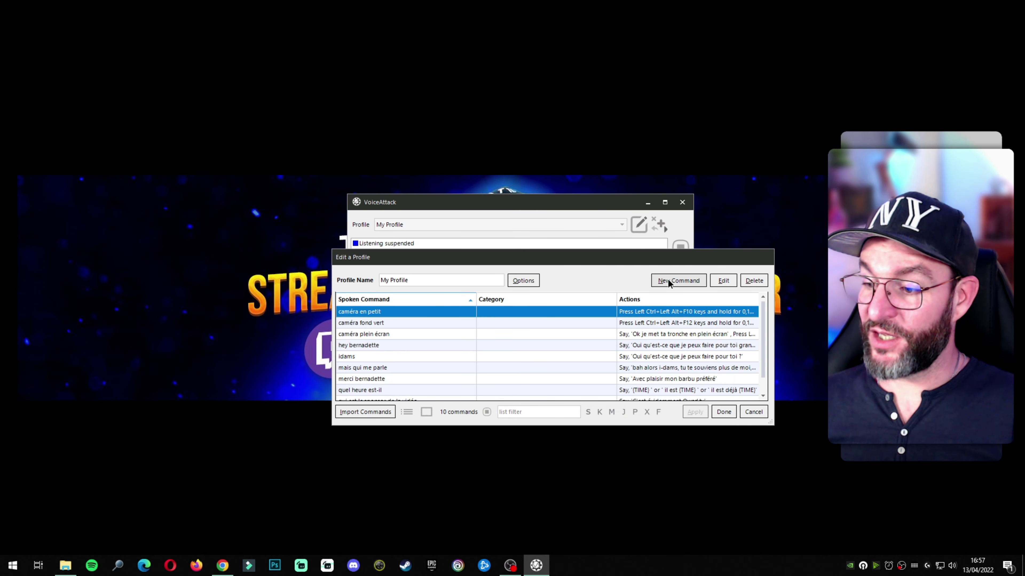
Step: Open the "caméra en petit" command and inspect the key combination of its keypress action, keeping F10 as the chosen key
double_click(380, 314)
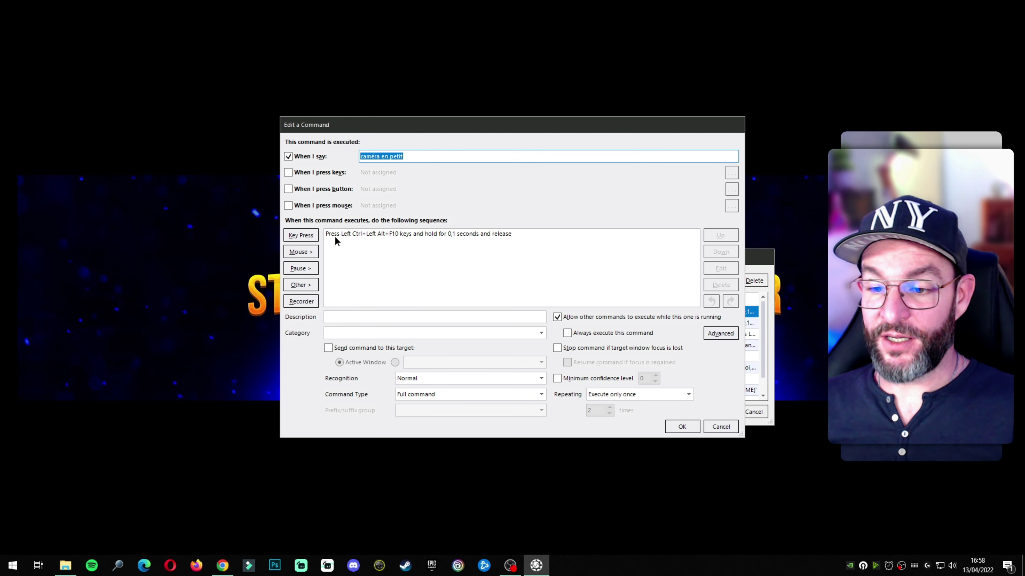
click(365, 255)
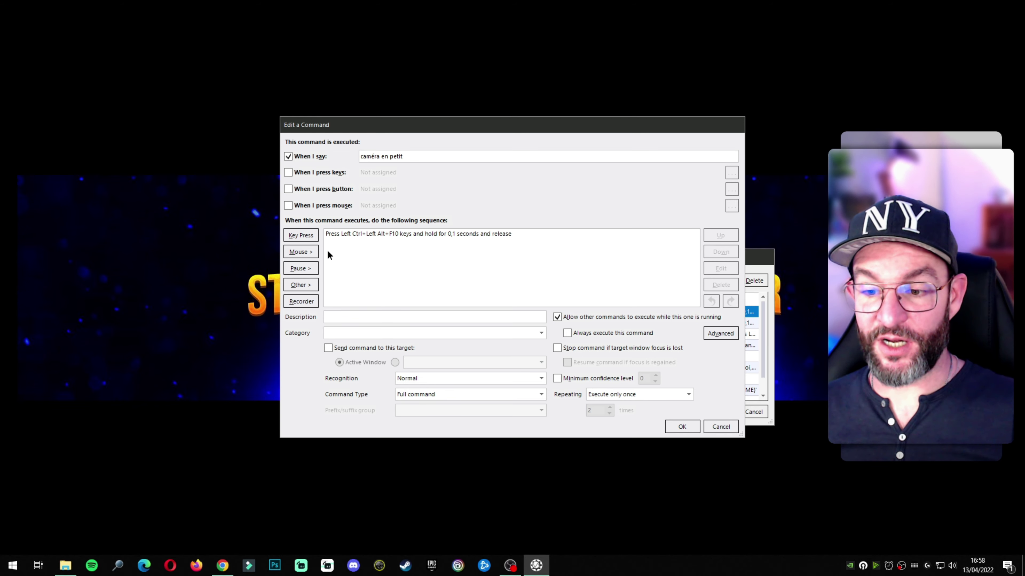
click(362, 233)
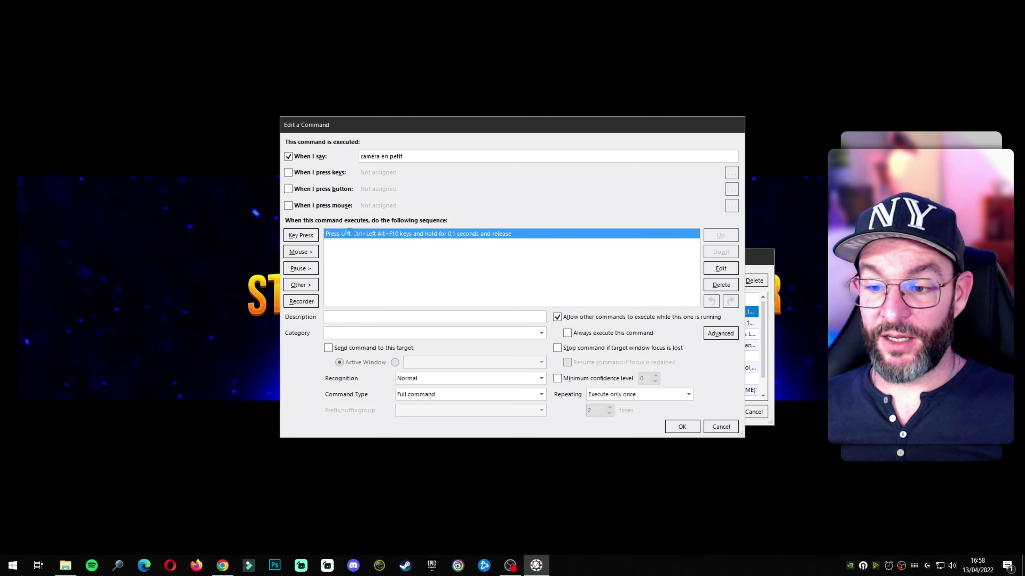
double_click(349, 234)
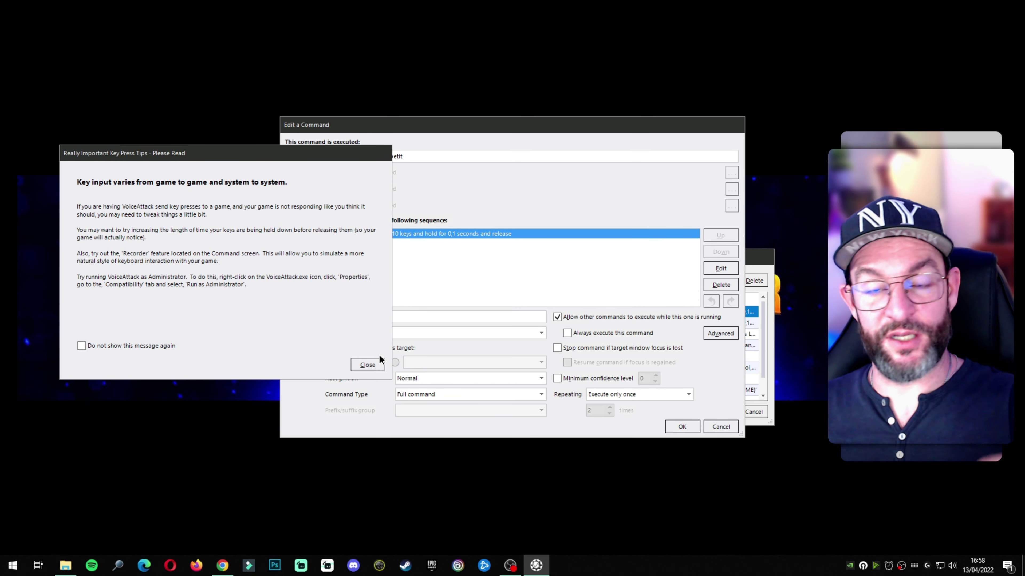
click(367, 365)
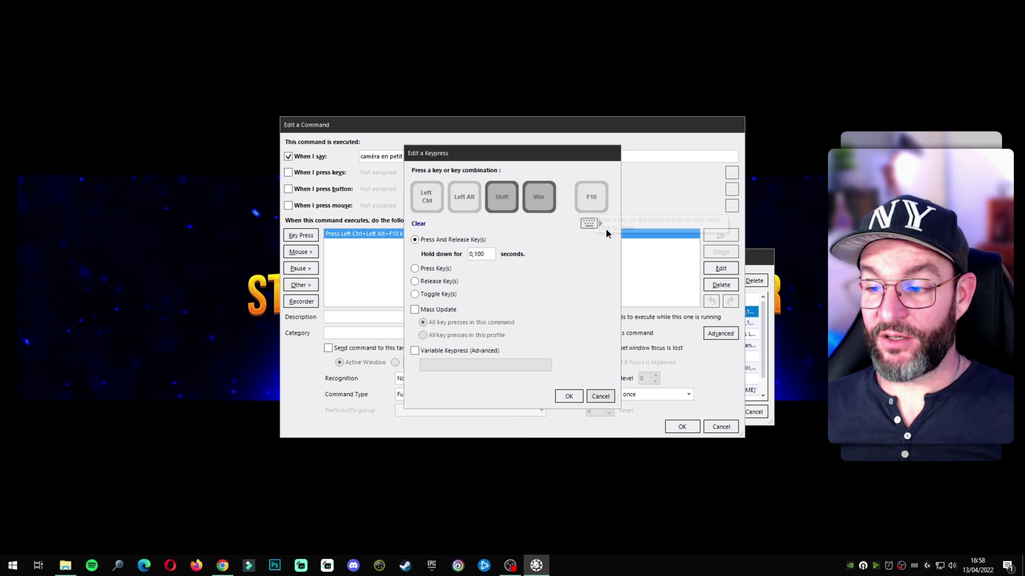
click(588, 223)
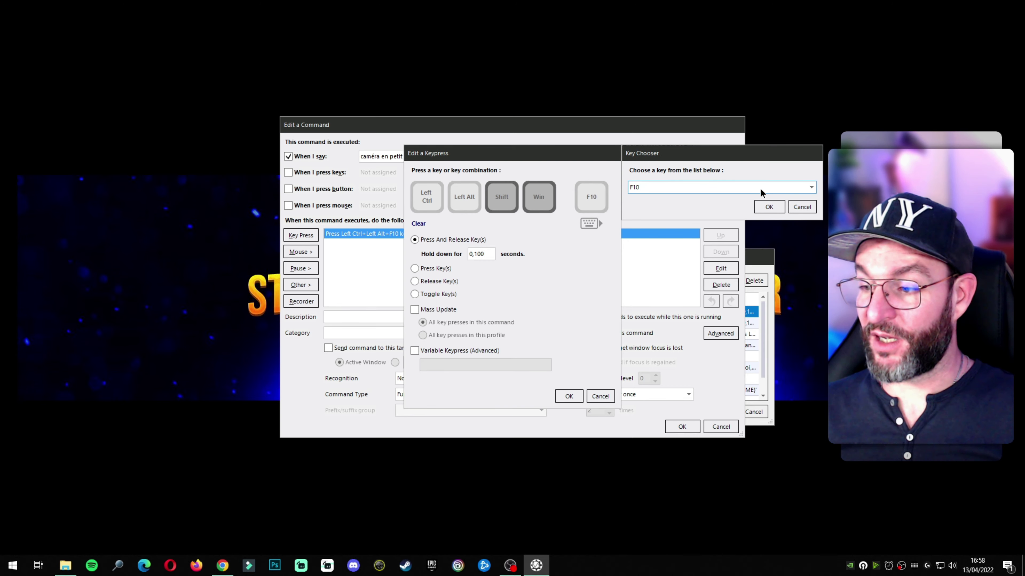
click(767, 207)
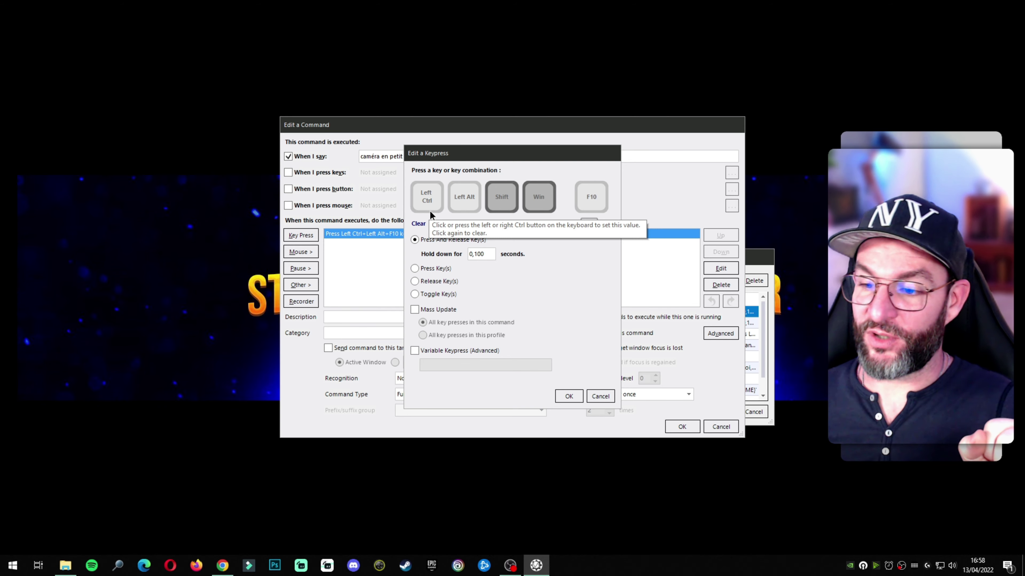
click(569, 396)
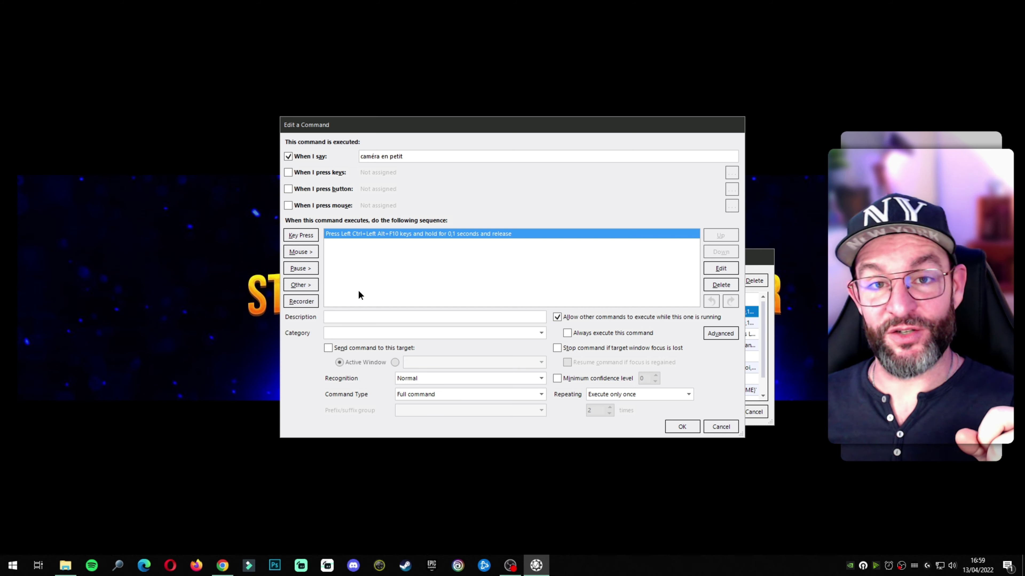
Step: Add a text-to-speech action saying "Ok je change ça" to the "caméra en petit" command, previewing the voice before accepting it
click(302, 285)
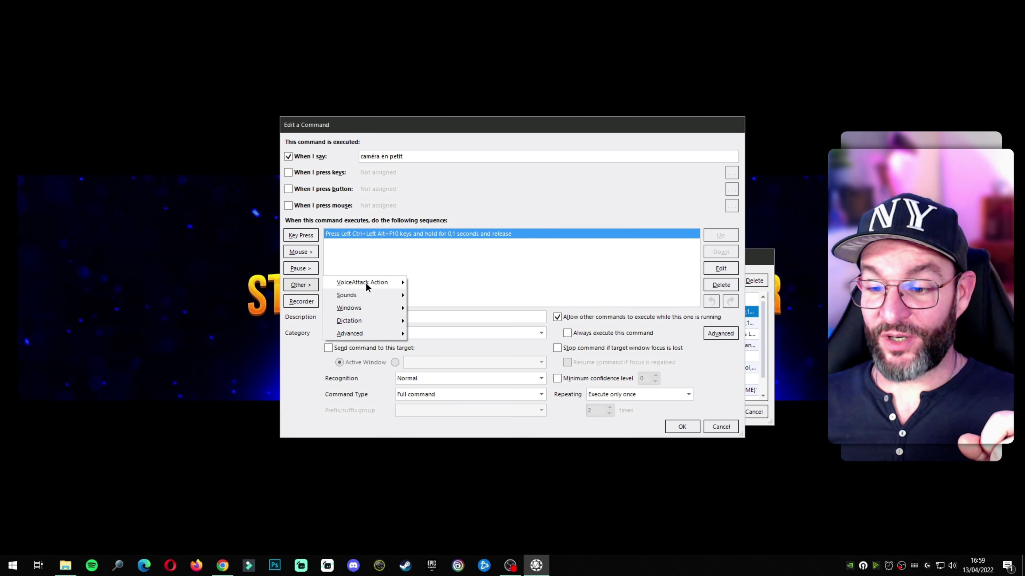
mouse_move(366, 297)
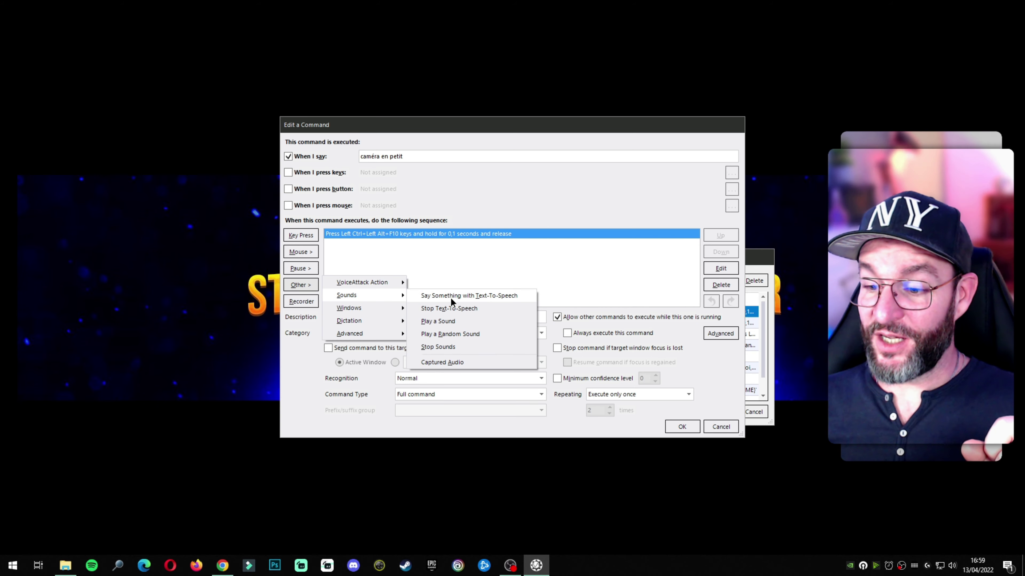
click(460, 297)
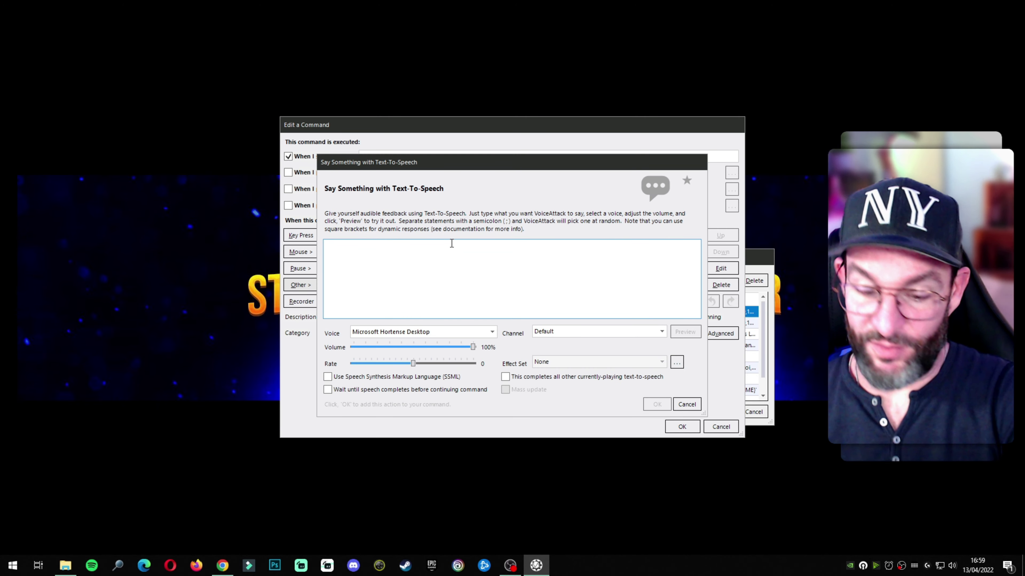
text(Ok je c)
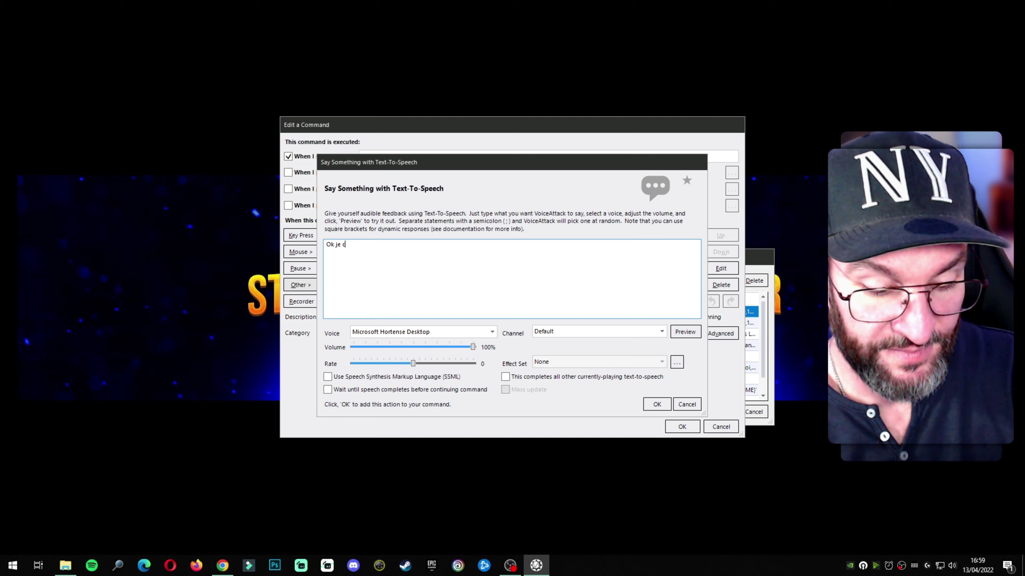
text(hange ca)
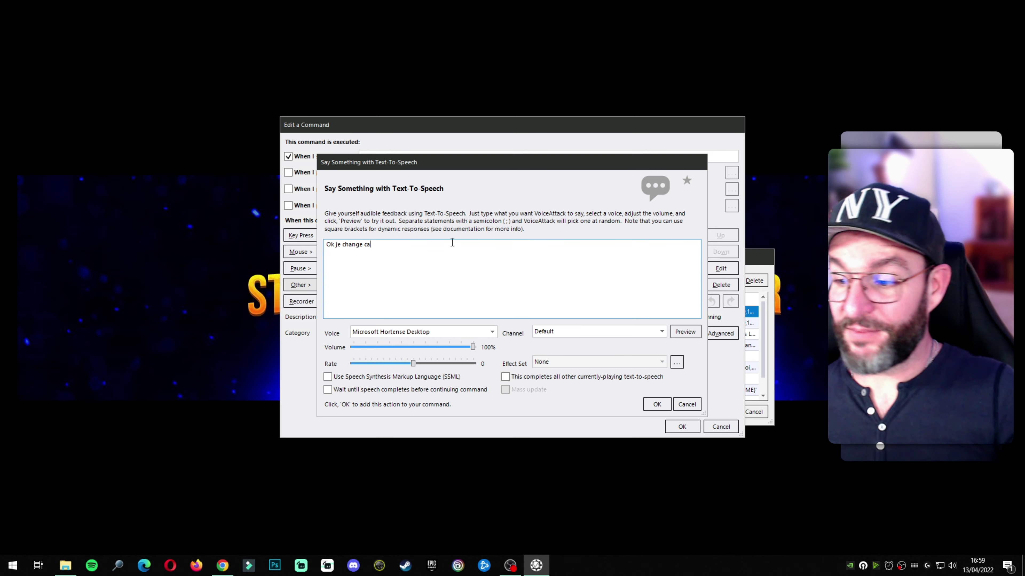
click(692, 333)
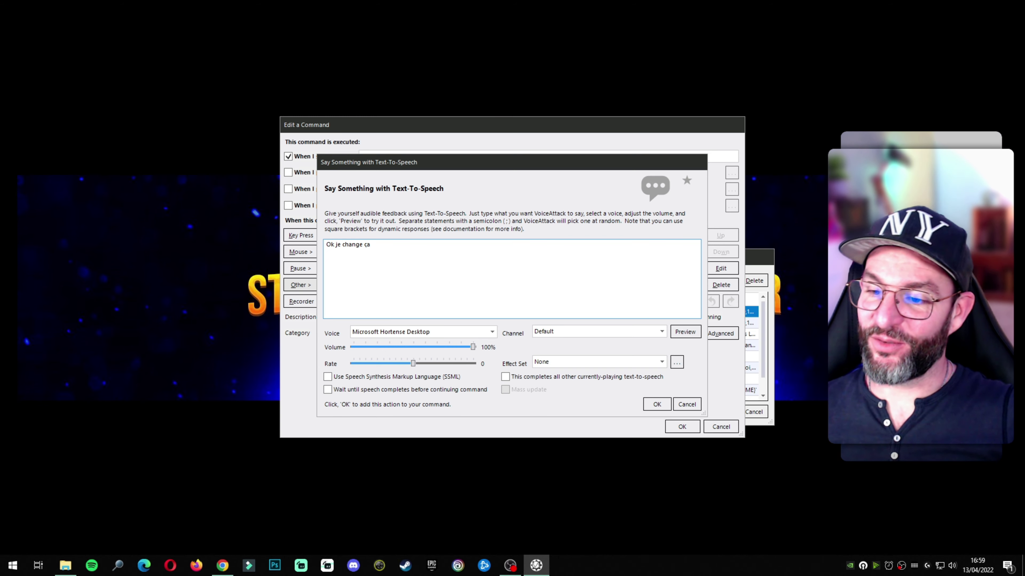
click(686, 332)
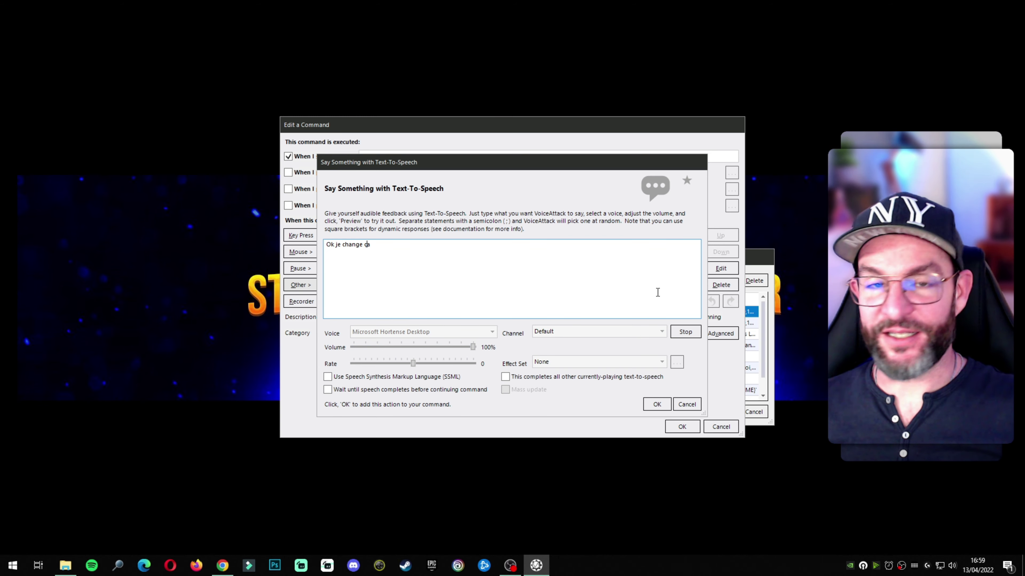
click(663, 403)
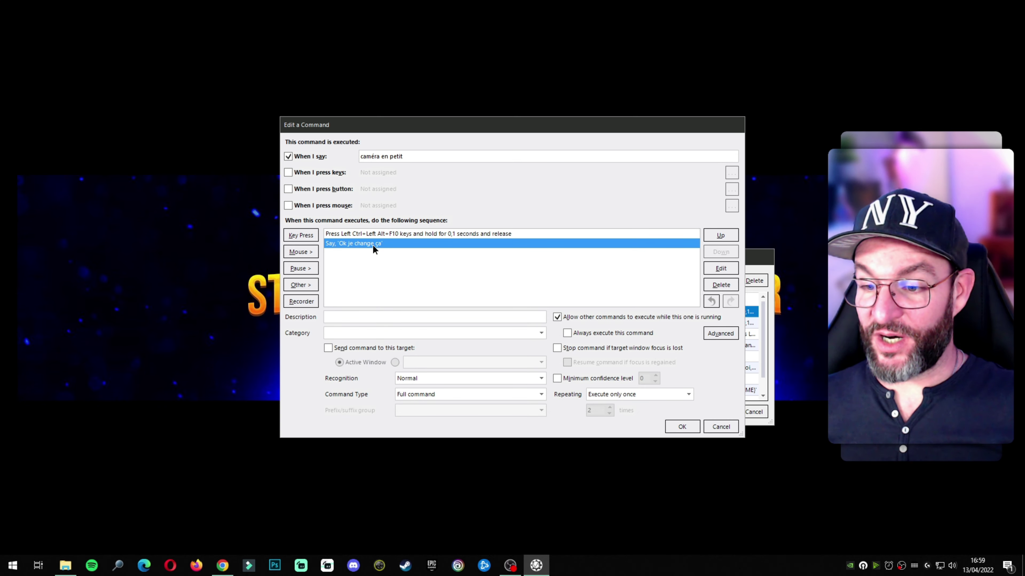
Step: Move the spoken reply above the keypress action, then save the "caméra en petit" command and the profile
click(721, 235)
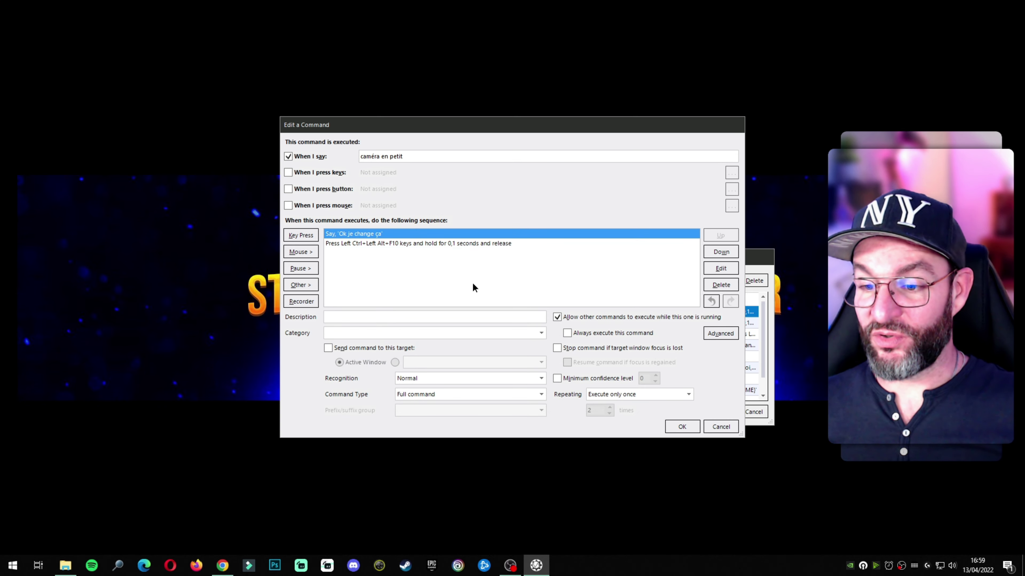
click(473, 284)
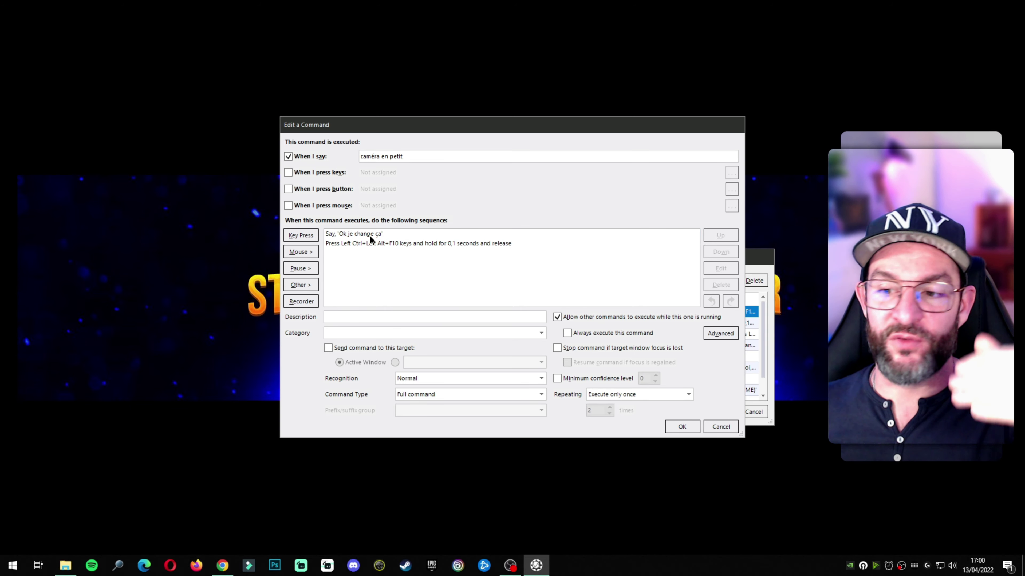
click(339, 238)
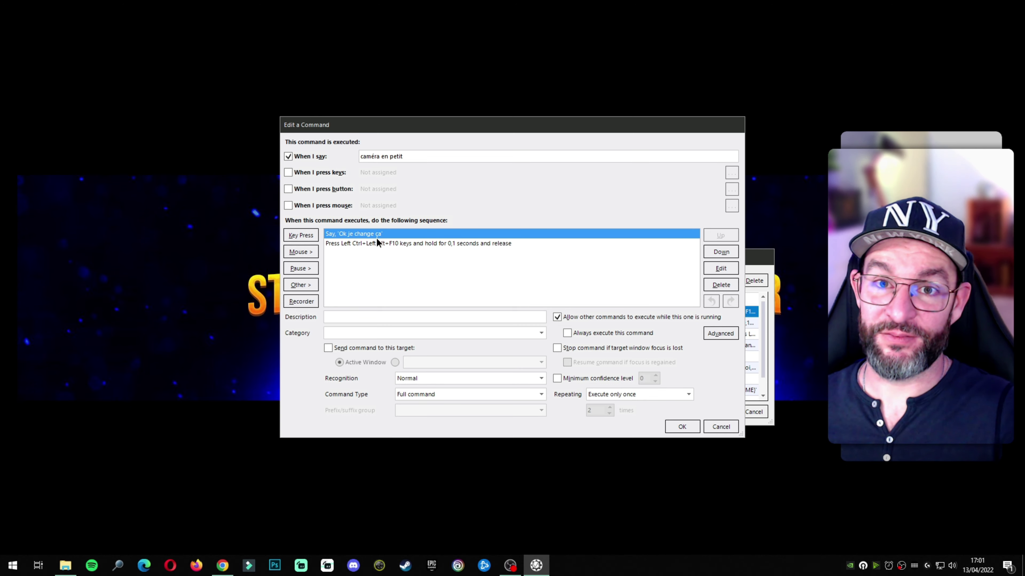
click(682, 427)
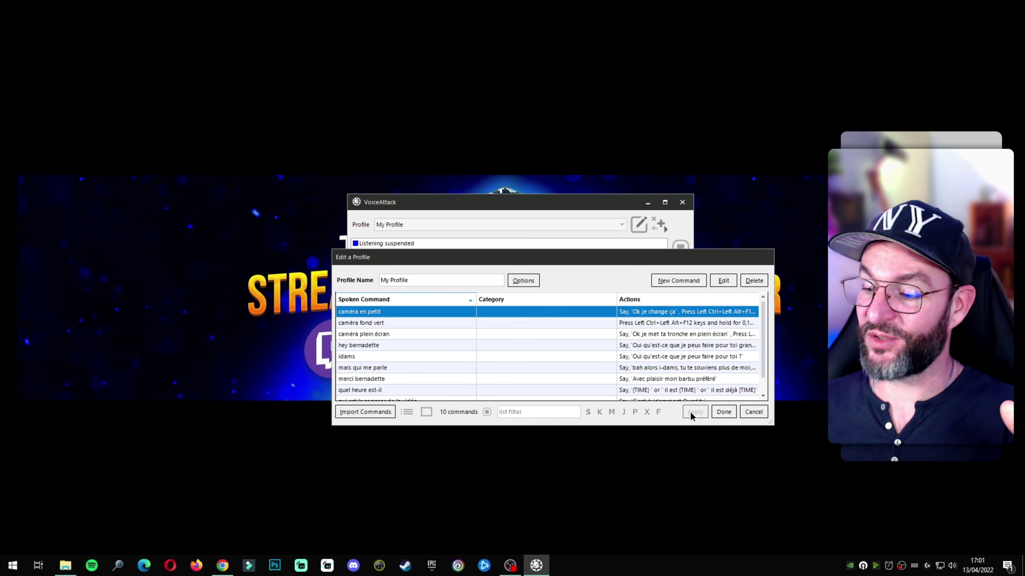
click(721, 412)
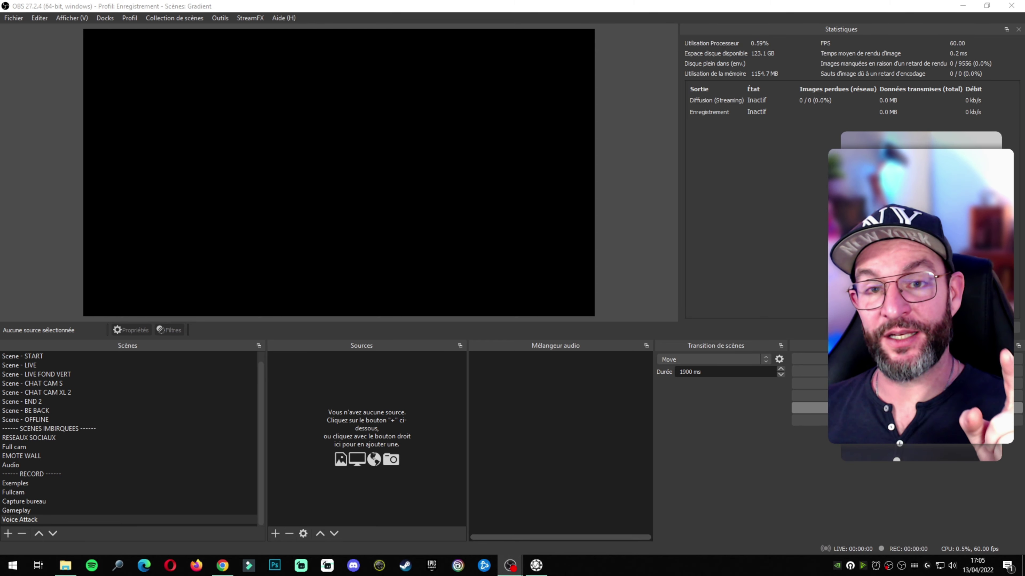
Step: In the OBS settings, find the keyboard shortcut that switches to the "Capture bureau" scene
click(809, 408)
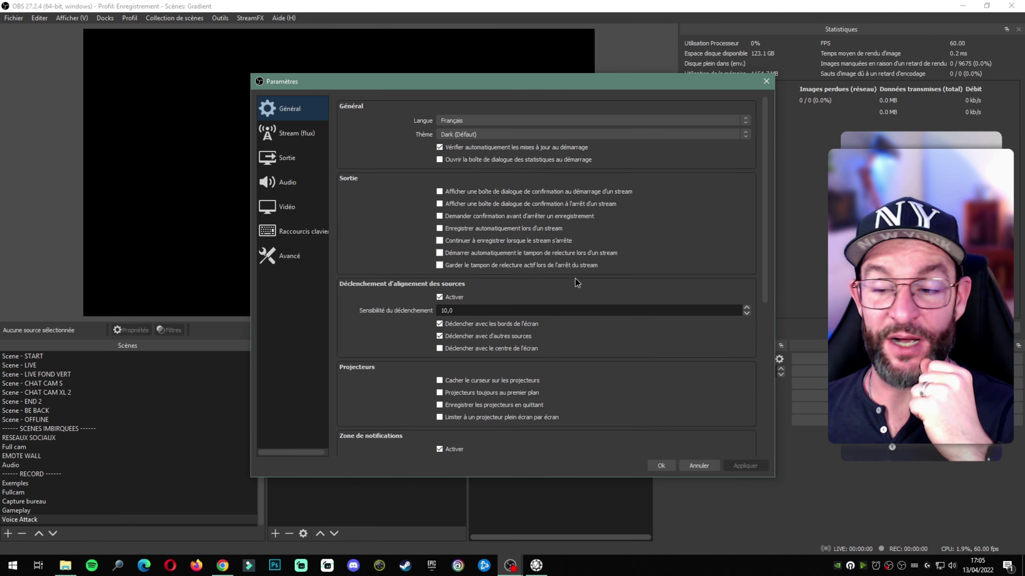
click(291, 237)
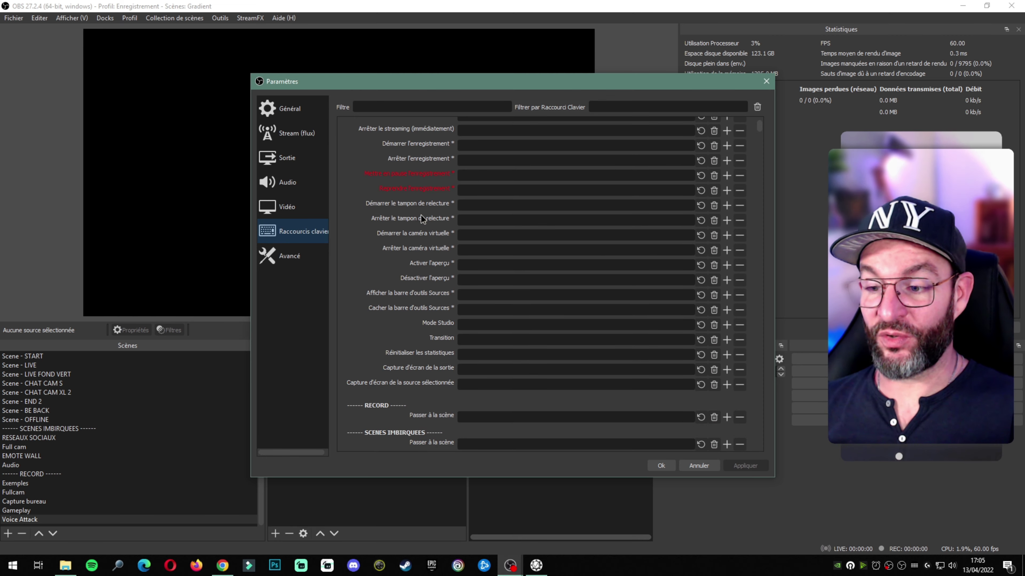
scroll(422, 219, down, 15)
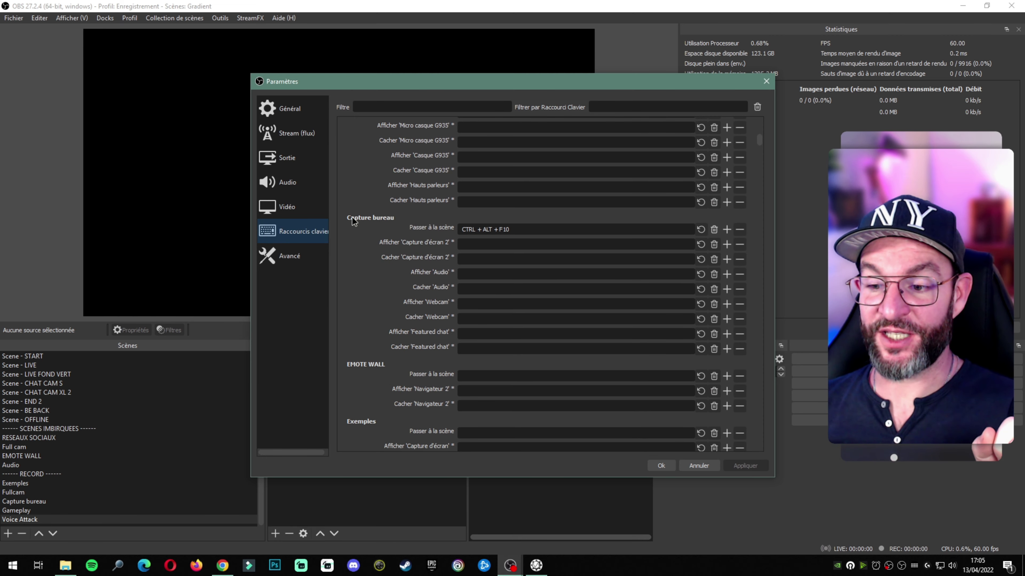